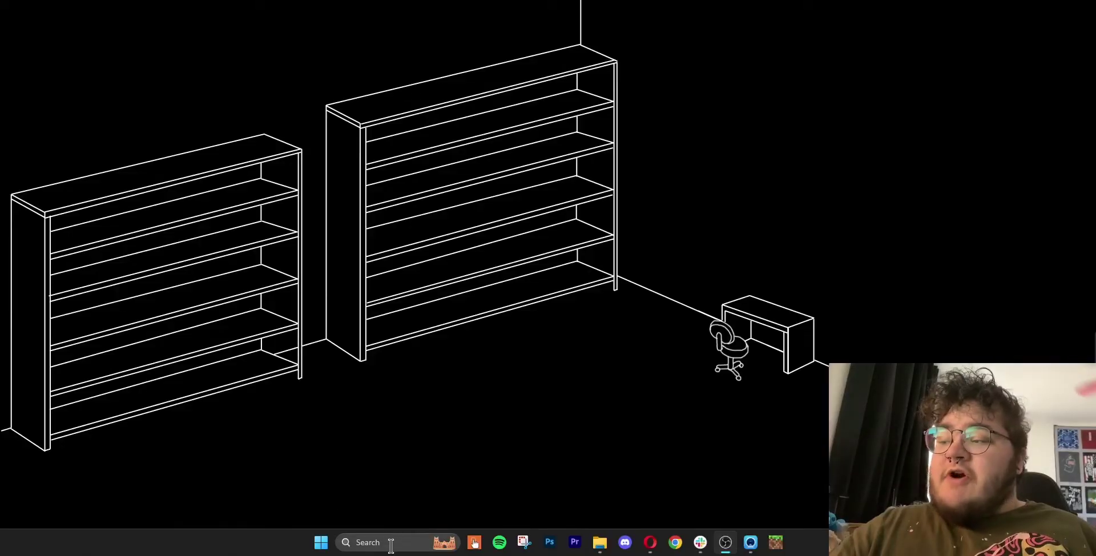
- Search Windows for 'roblox' and choose Uninstall for Roblox Player
left_click(391, 545)
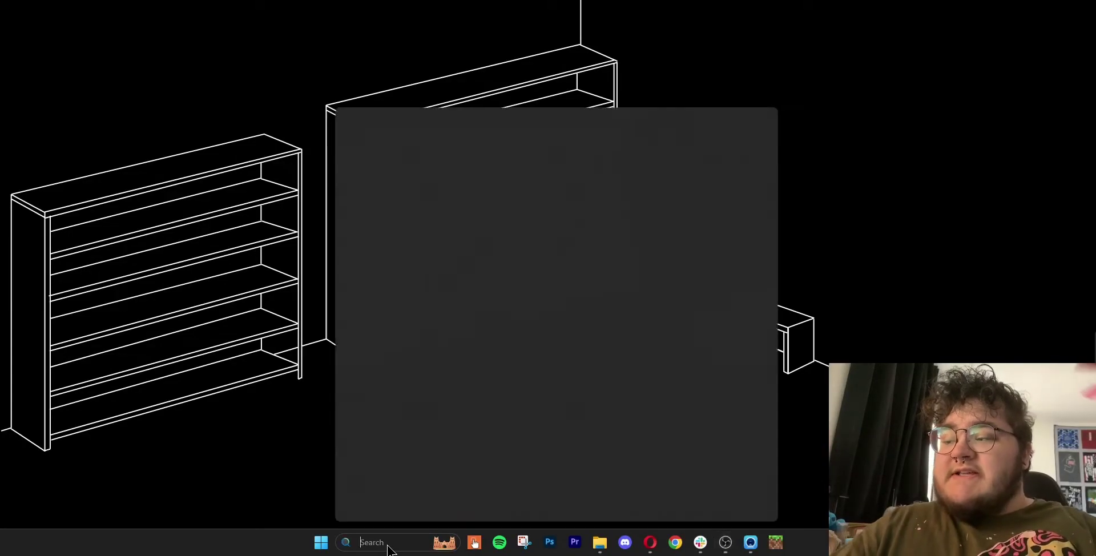
type("roblox")
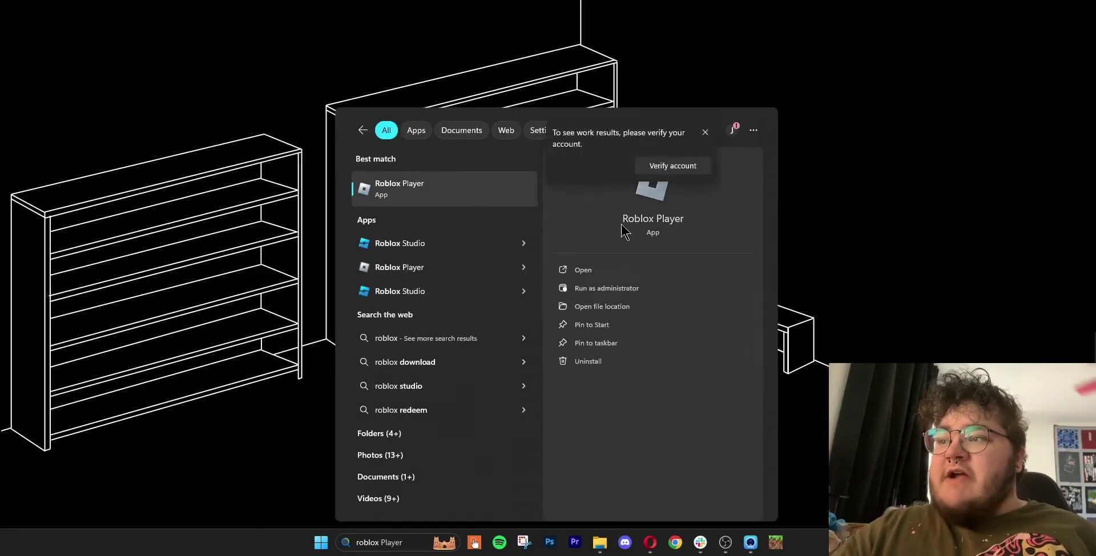
left_click(588, 361)
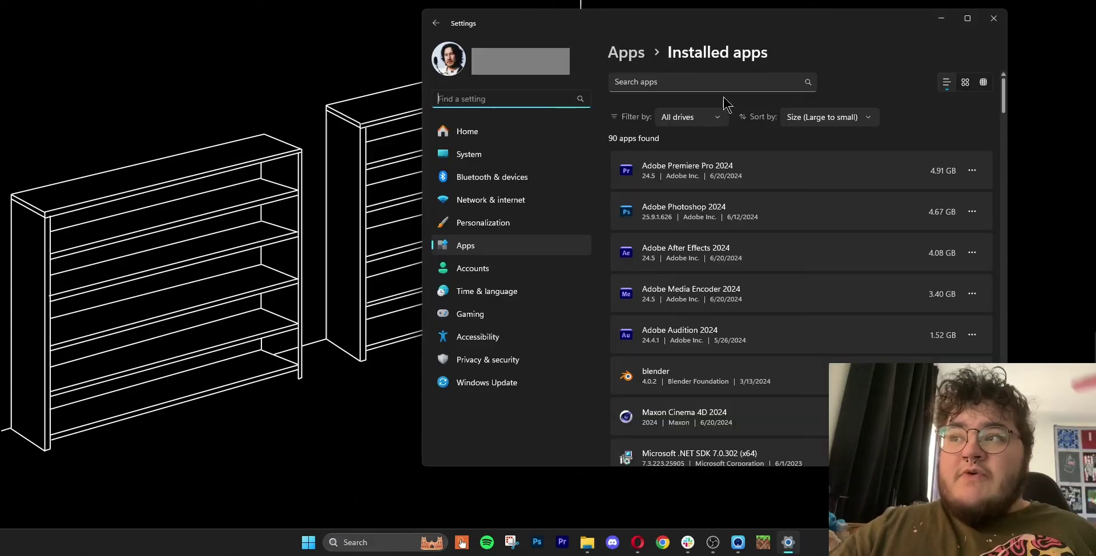
- Filter Installed apps by 'roblox', uninstall Roblox Player, and approve the UAC prompt
left_click(705, 85)
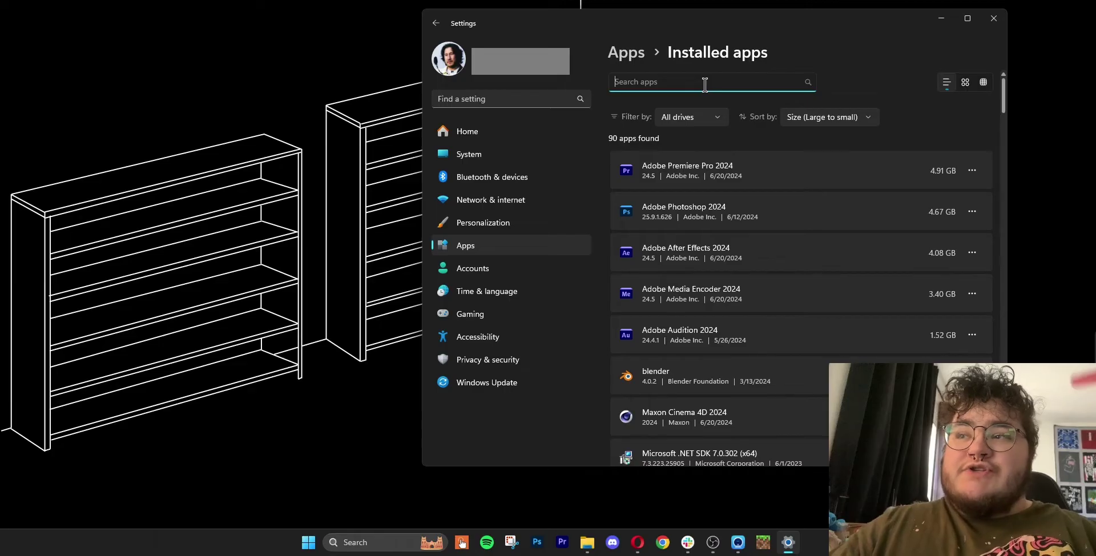
type("roblox")
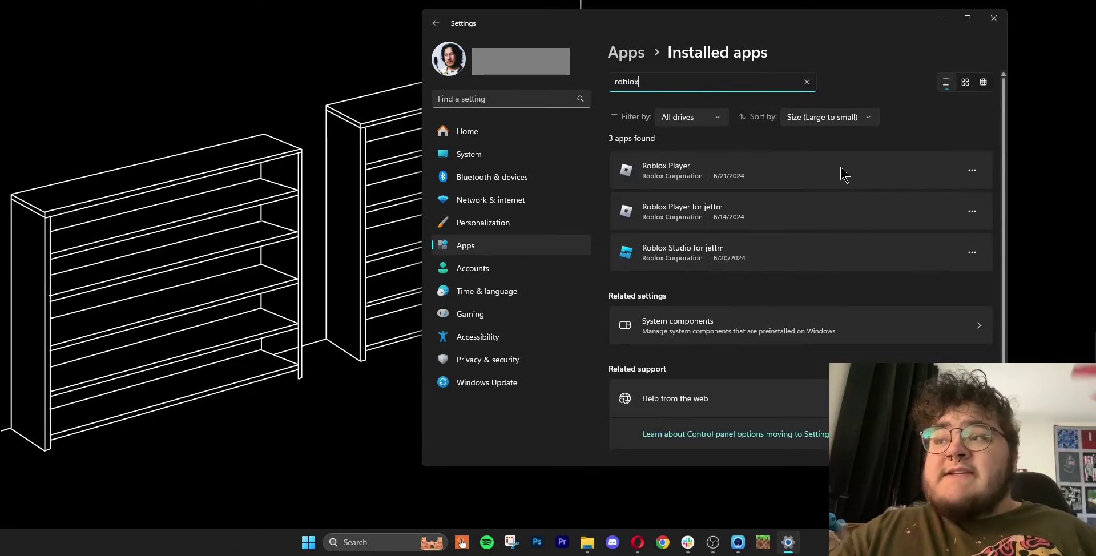
left_click(972, 171)
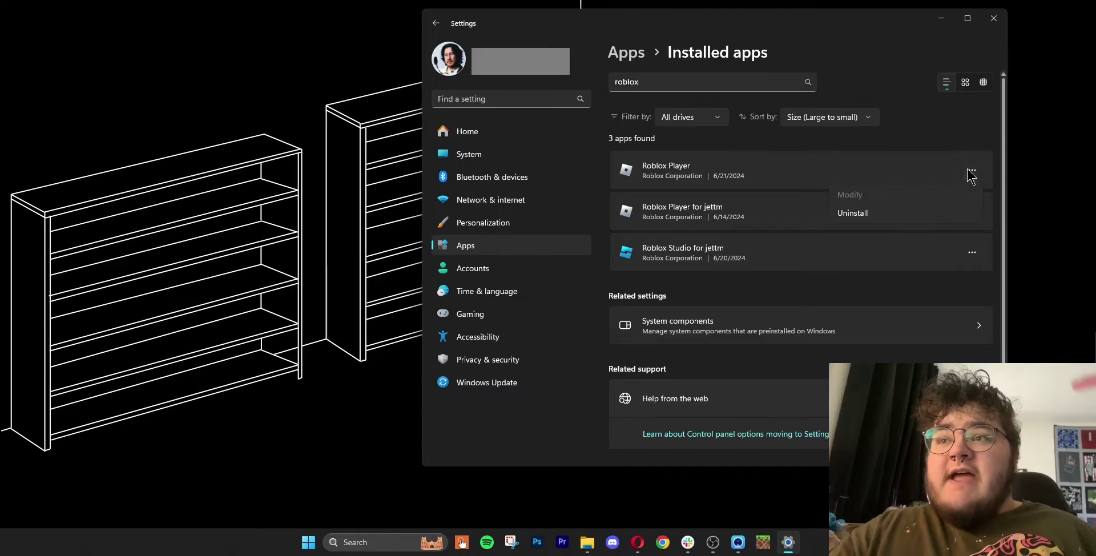
left_click(910, 209)
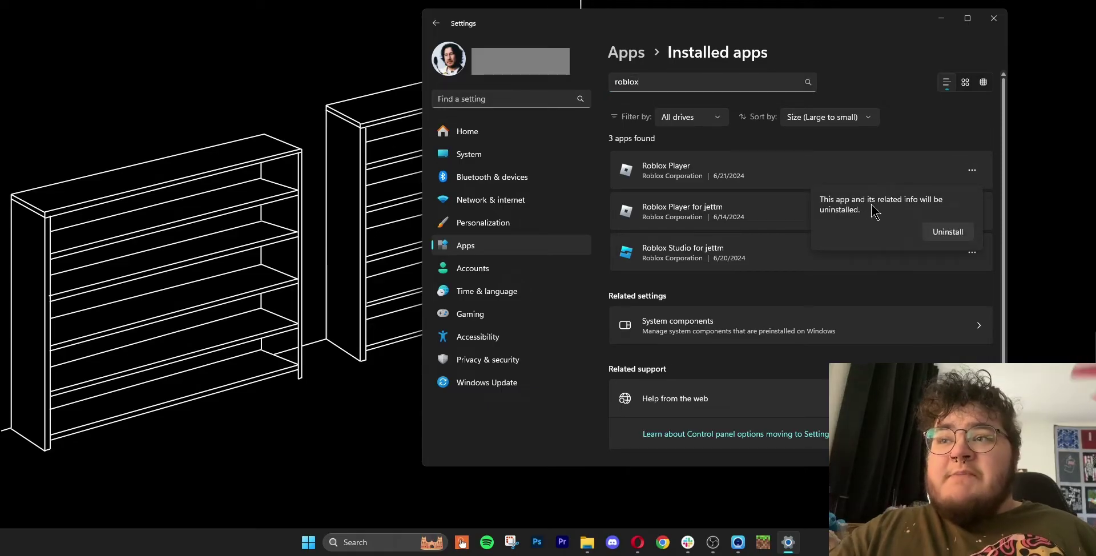
left_click(947, 233)
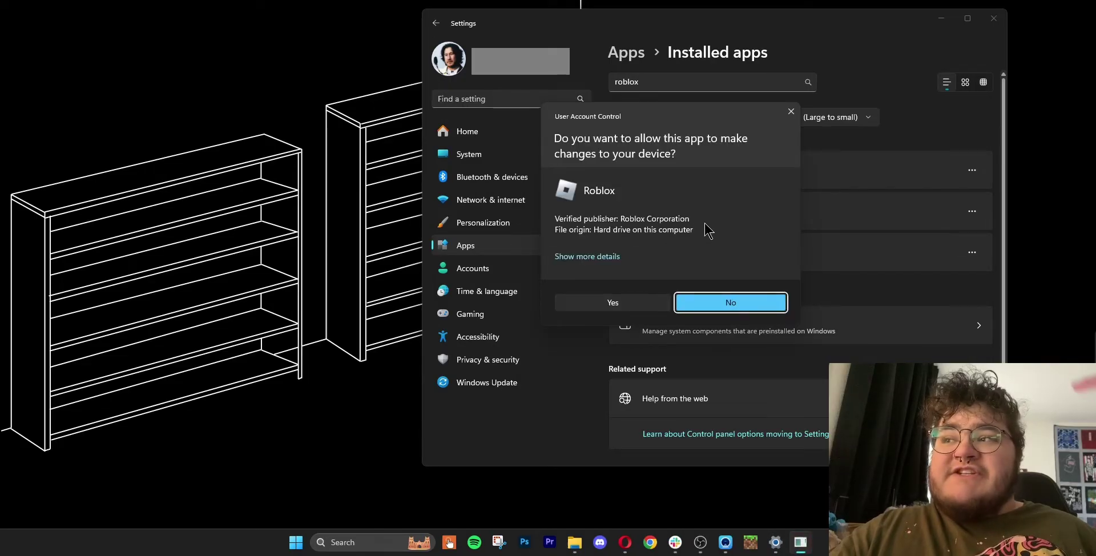
left_click(610, 303)
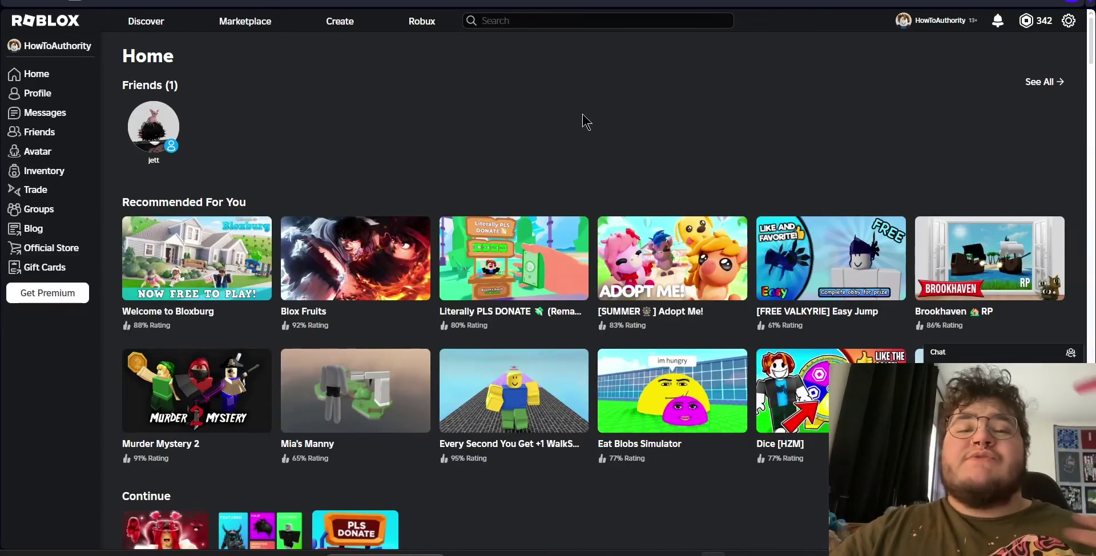
- Play Welcome to Bloxburg on the Roblox website to download and install Roblox
left_click(201, 256)
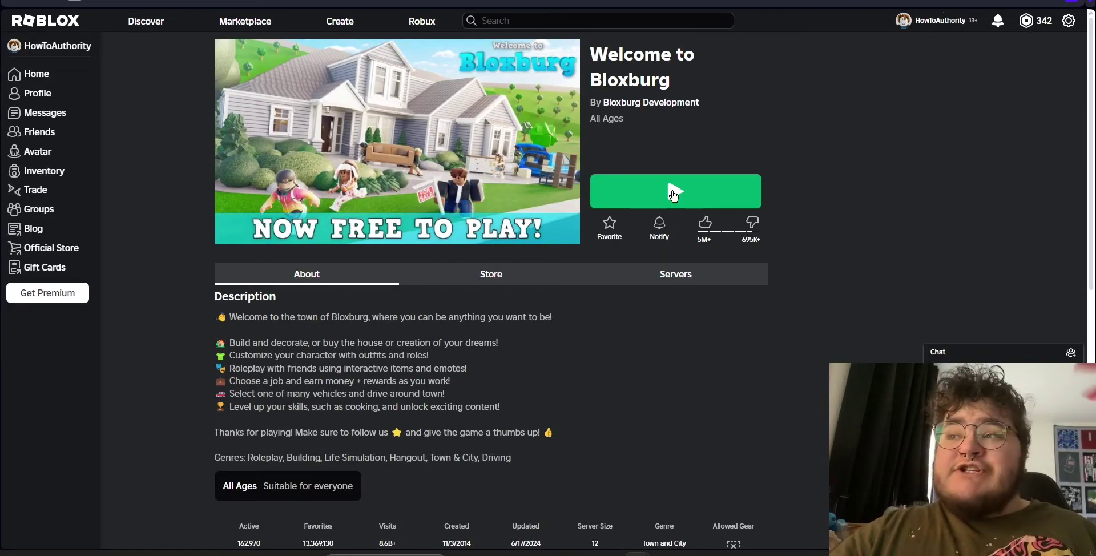
left_click(674, 195)
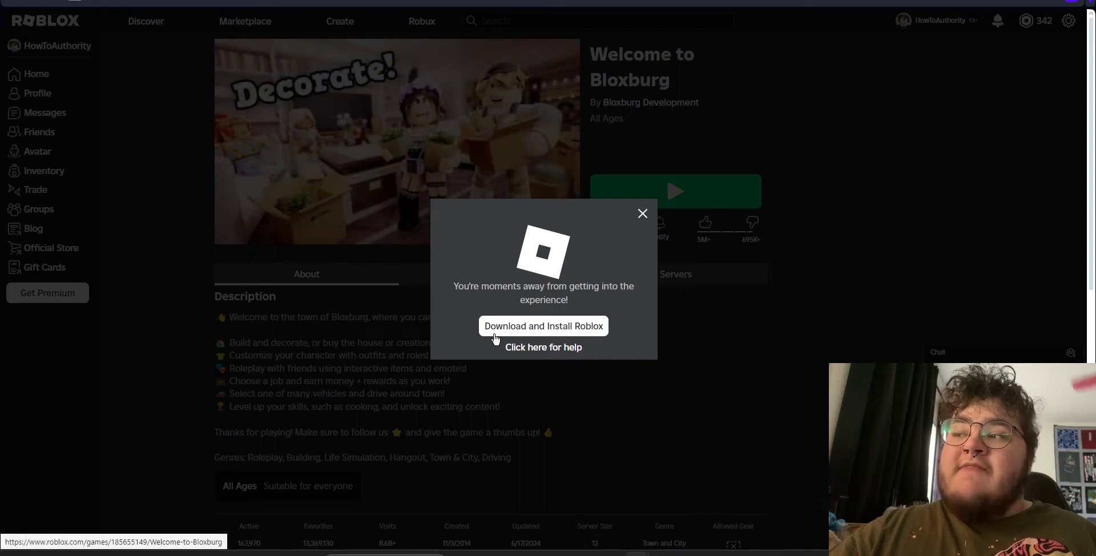
left_click(571, 330)
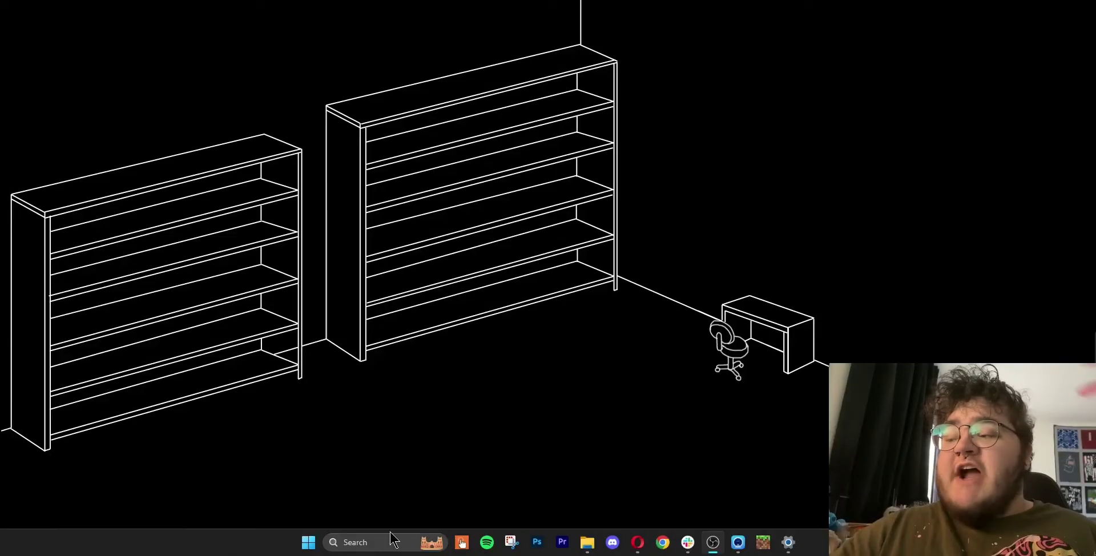
- Search Windows for 'roblox player' and open its file location in File Explorer
left_click(393, 540)
type("roblox")
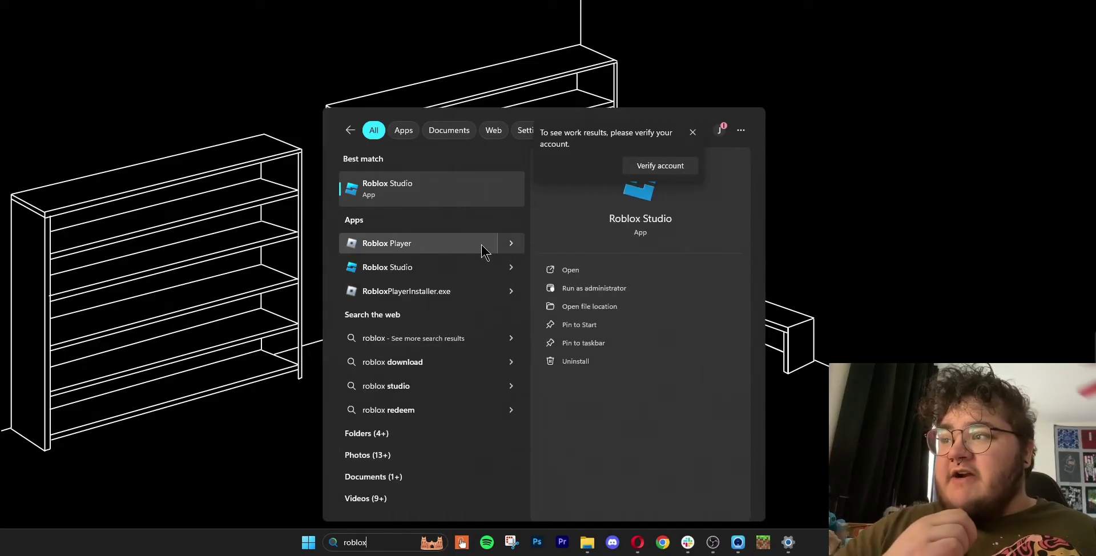
type(" player")
right_click(462, 198)
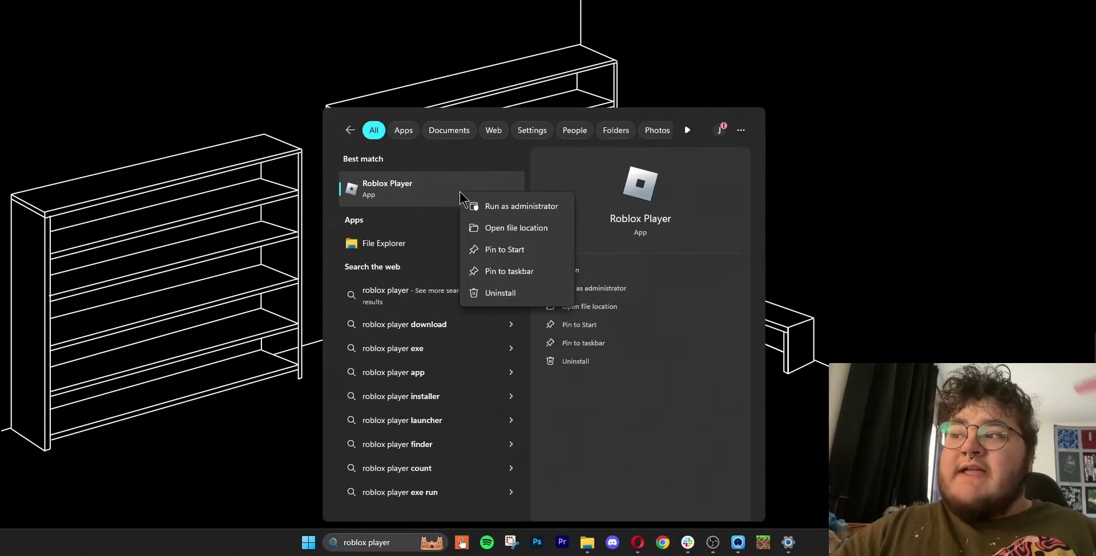
left_click(512, 228)
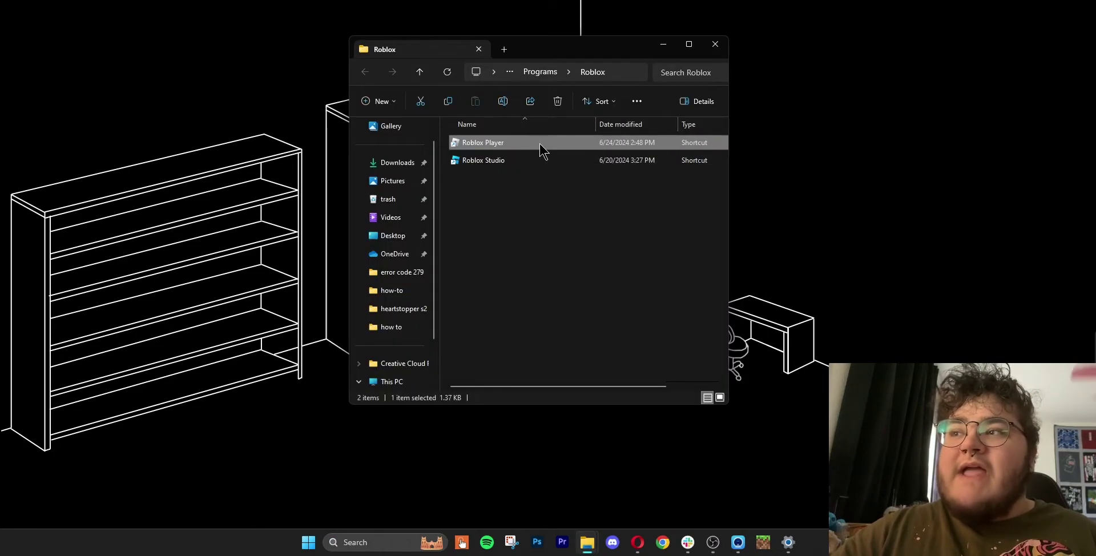
- Follow the Roblox Player shortcut to its version folder and bring up RobloxPlayerBeta.exe's options
right_click(539, 143)
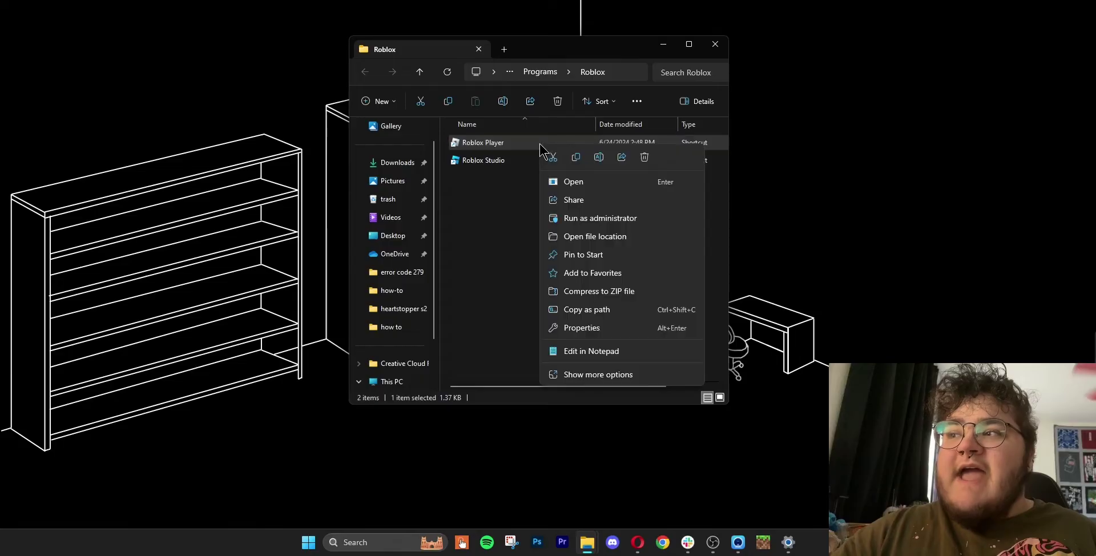
left_click(594, 237)
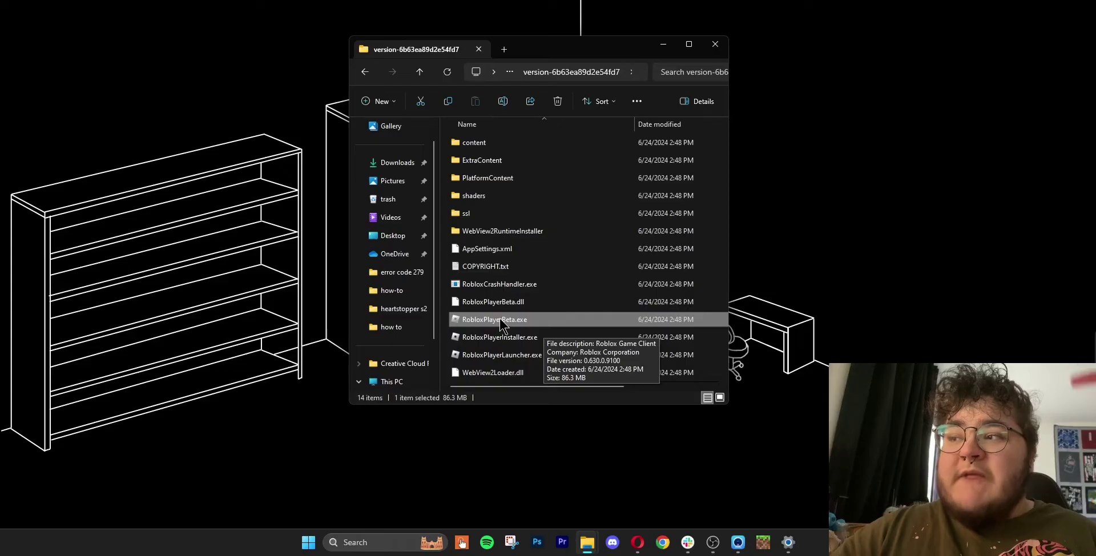
right_click(574, 327)
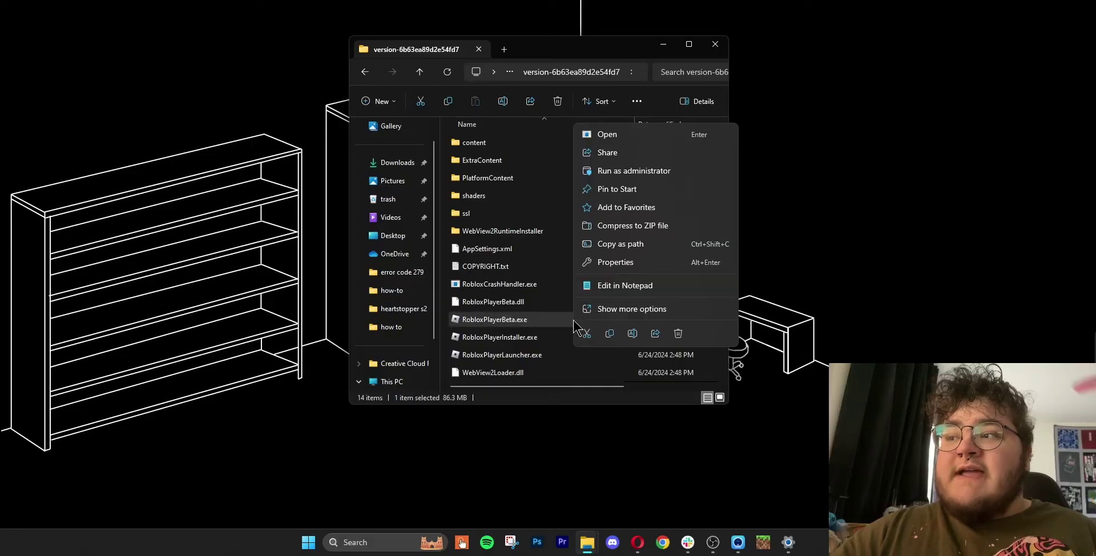
- Set RobloxPlayerBeta.exe's compatibility to override high DPI scaling, performed by Application, and apply
left_click(640, 262)
left_click_drag(533, 114, 595, 115)
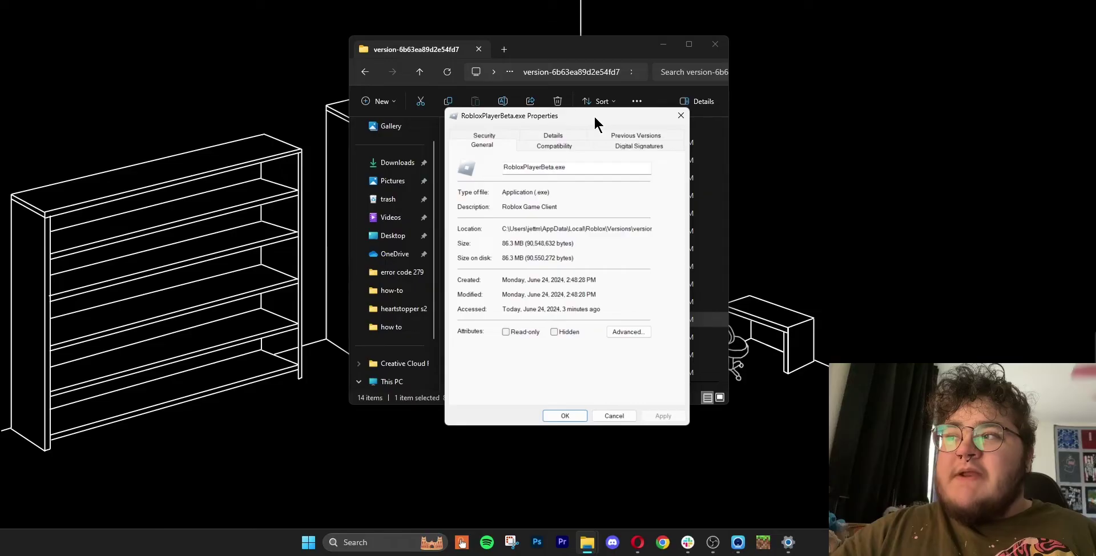
left_click(555, 145)
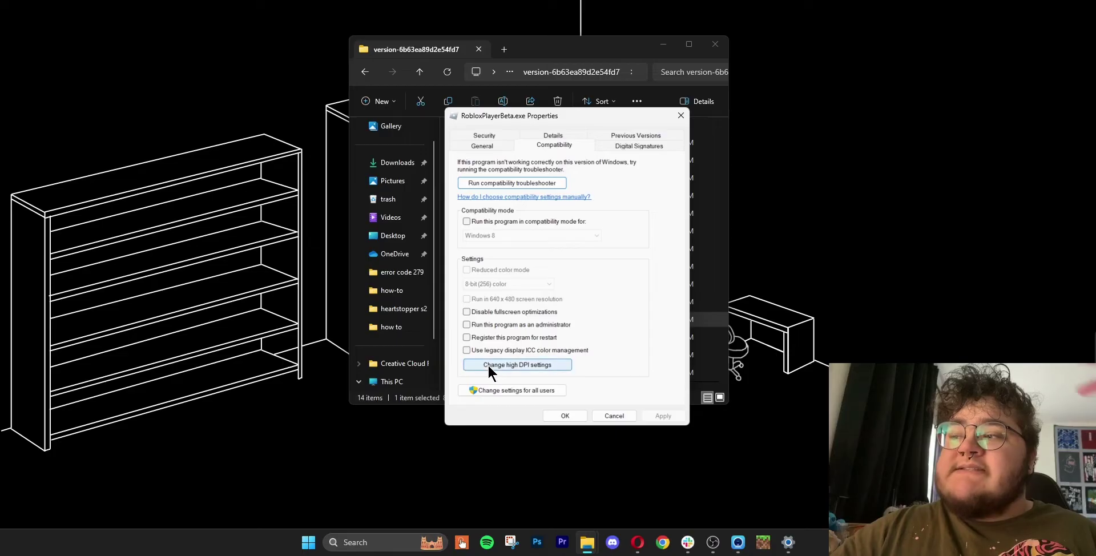
left_click(528, 365)
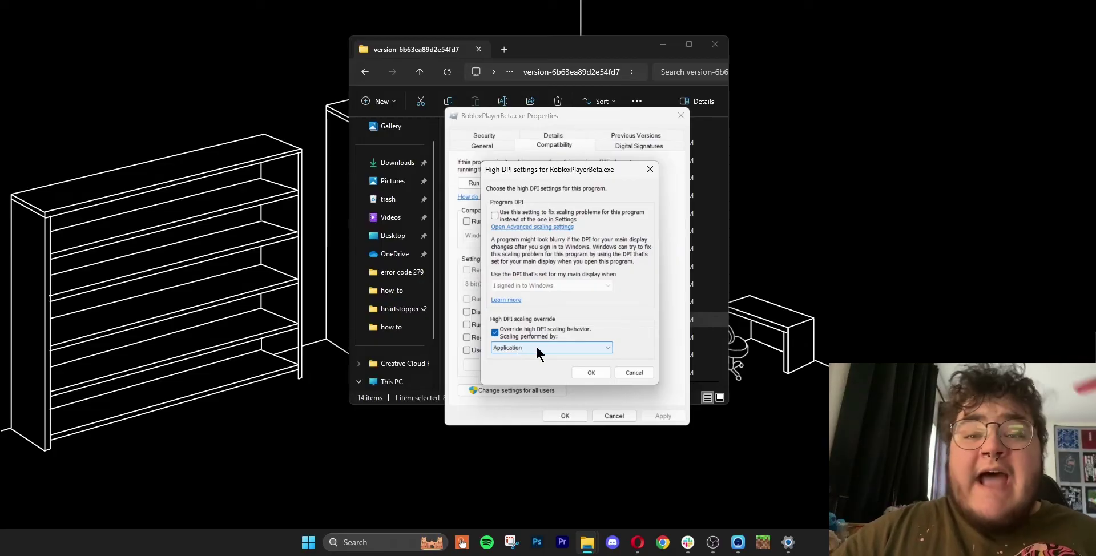
left_click(593, 373)
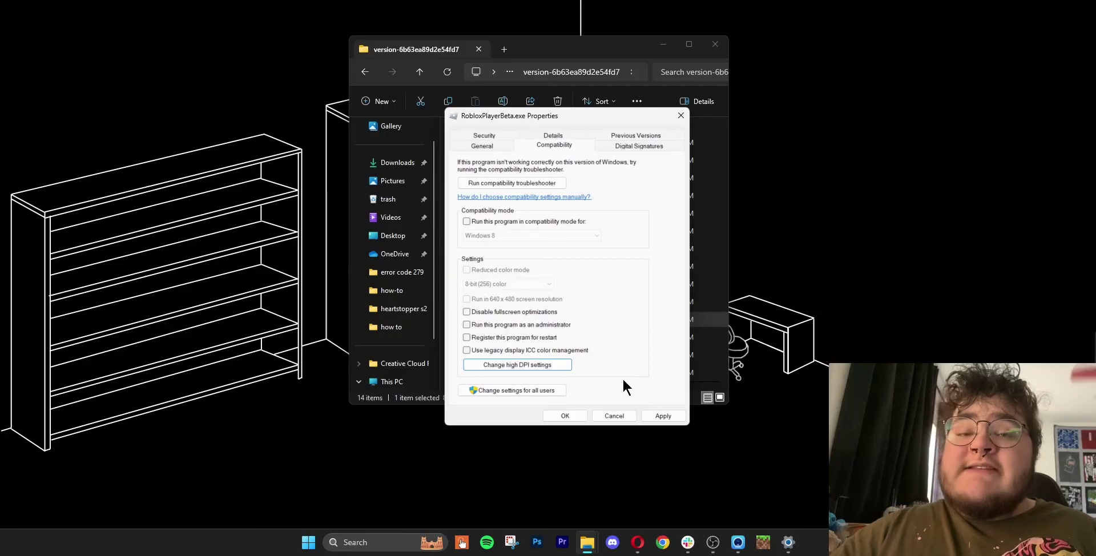
left_click(664, 416)
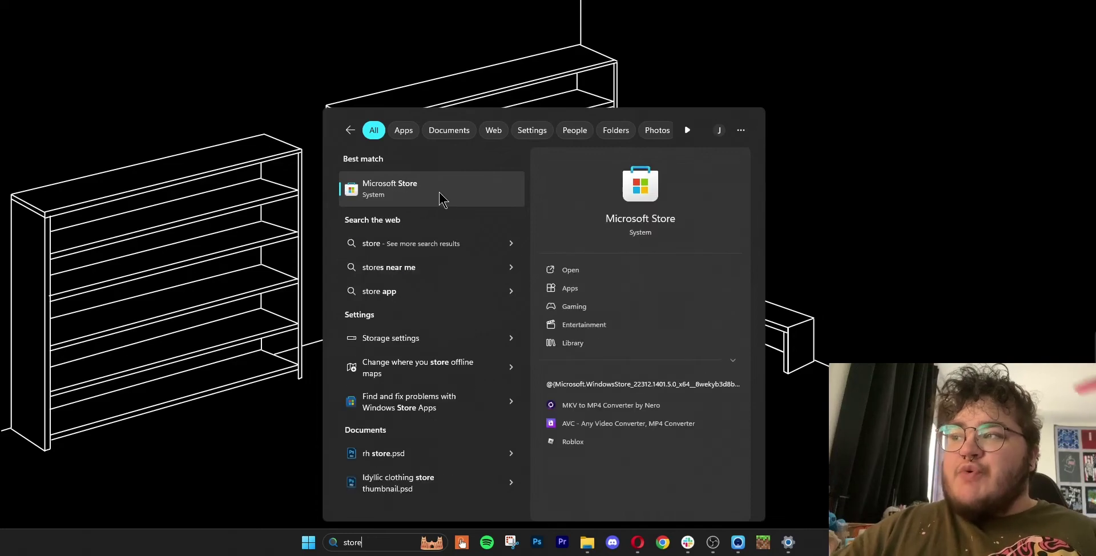
- Open Microsoft Store and search for 'roblox' to reach the Roblox app page
left_click(441, 198)
left_click(487, 56)
type("roblox")
key("Return")
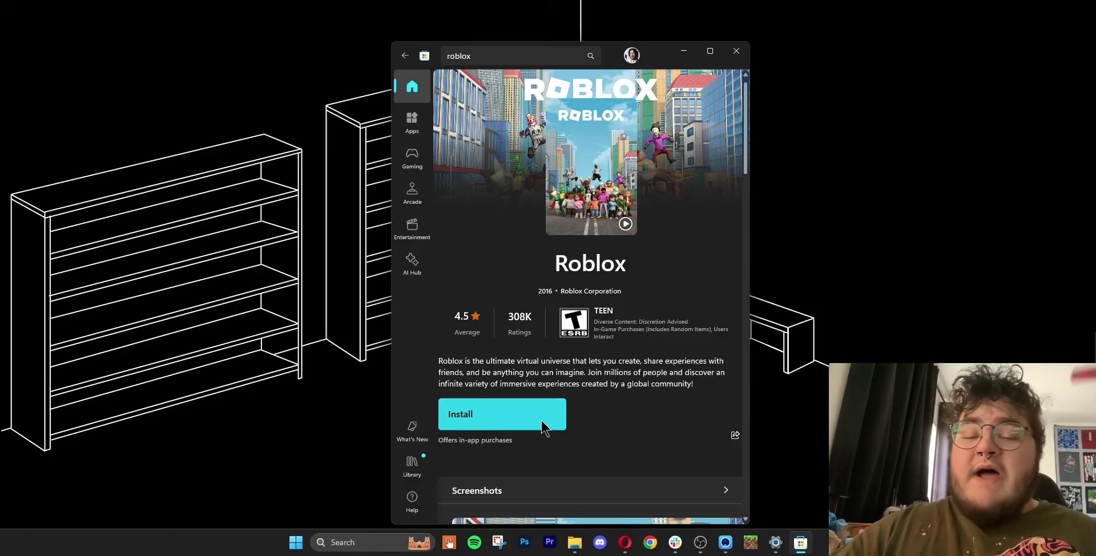
- Install the Roblox app from its Microsoft Store page
left_click(543, 425)
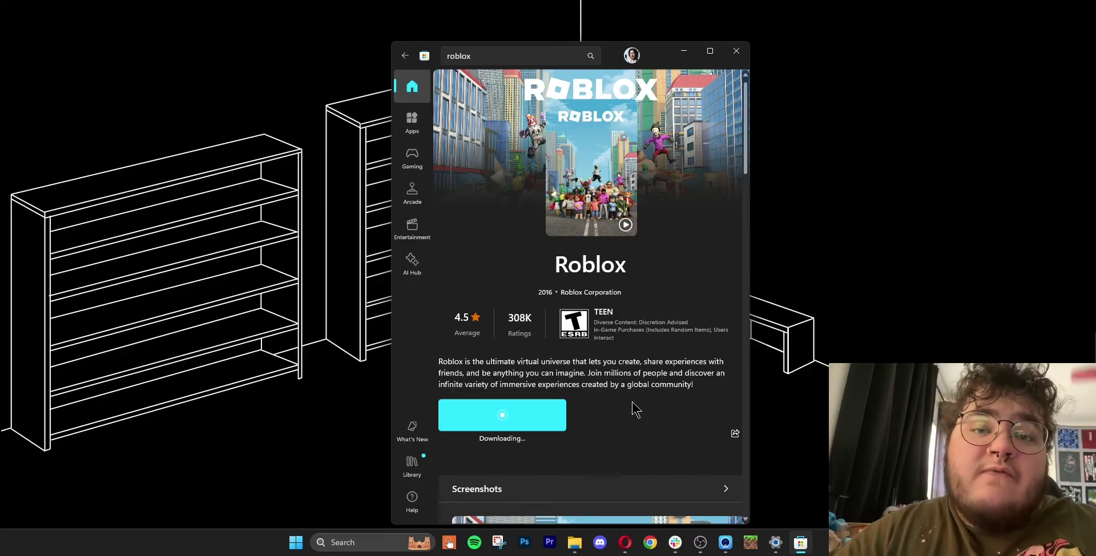